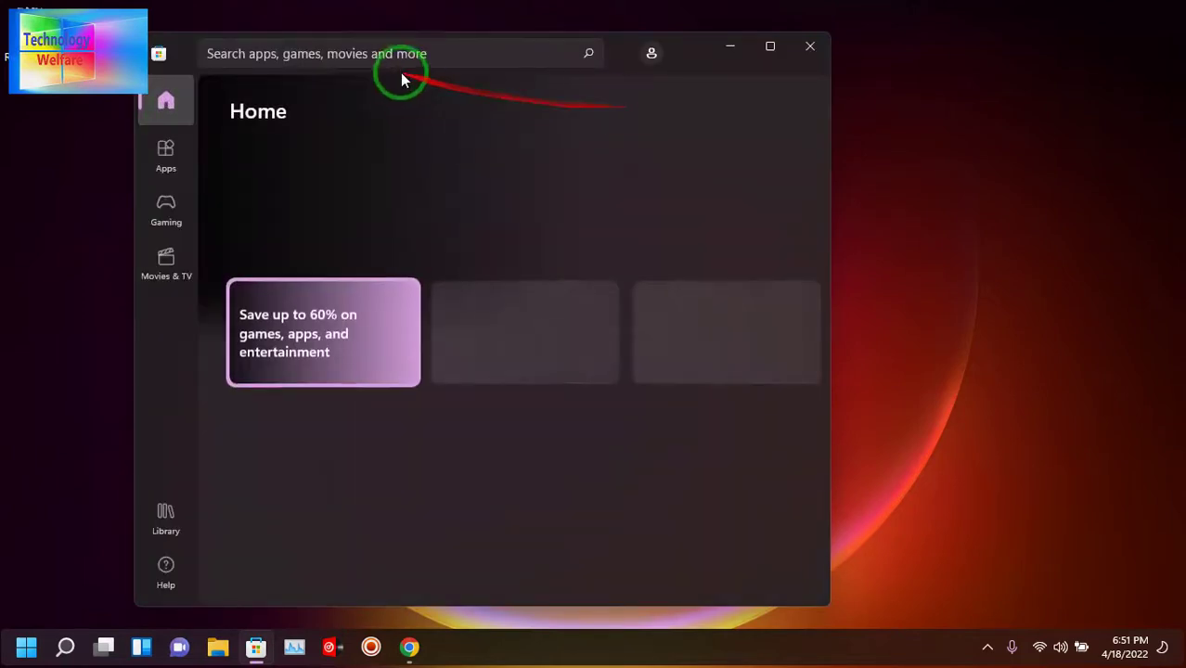
# - Search the Store's Apps for 'tran' and open the TranslucentTB (App) page by Charles Milette
pyautogui.click(383, 44)
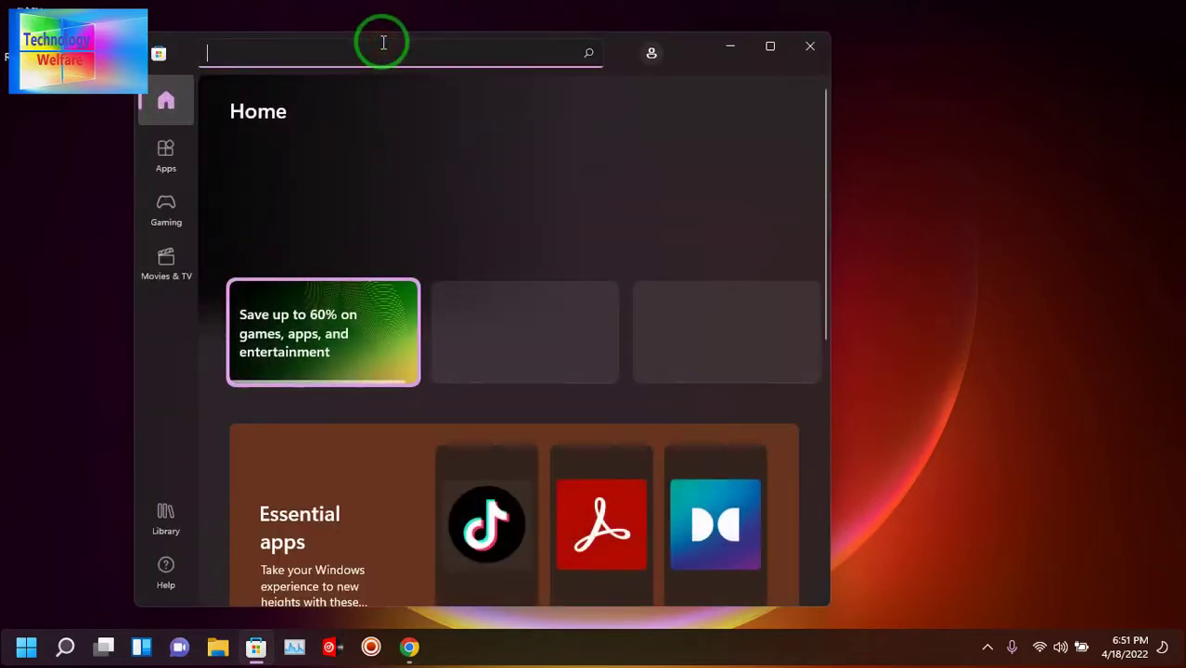
pyautogui.click(165, 151)
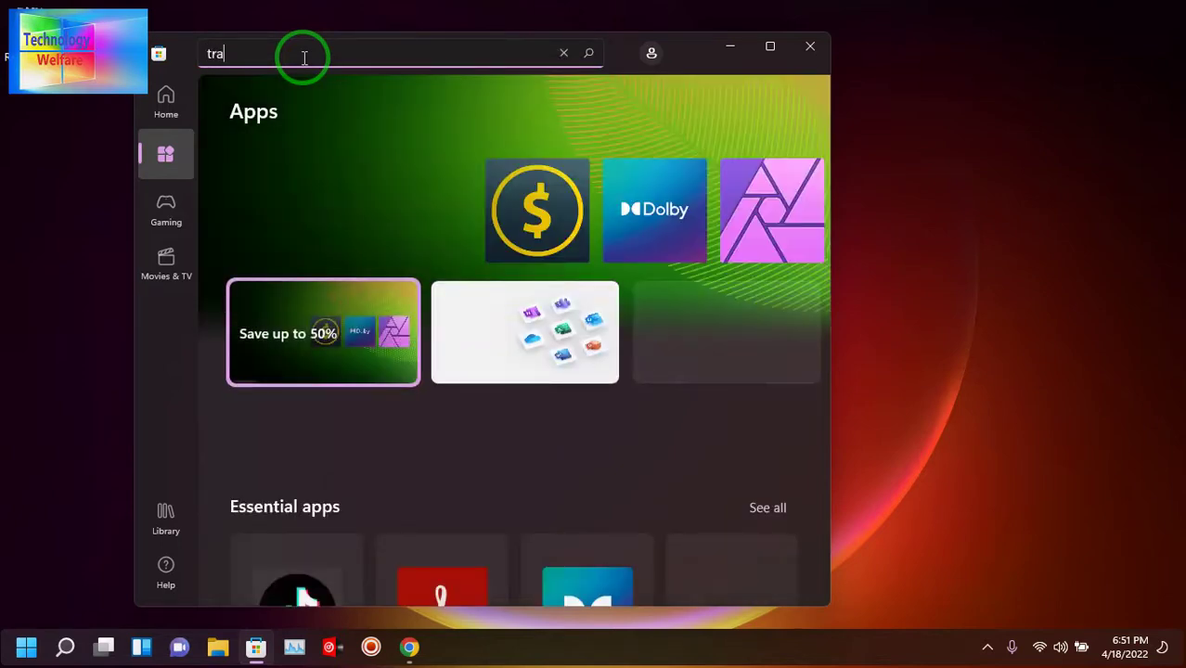
pyautogui.write('n')
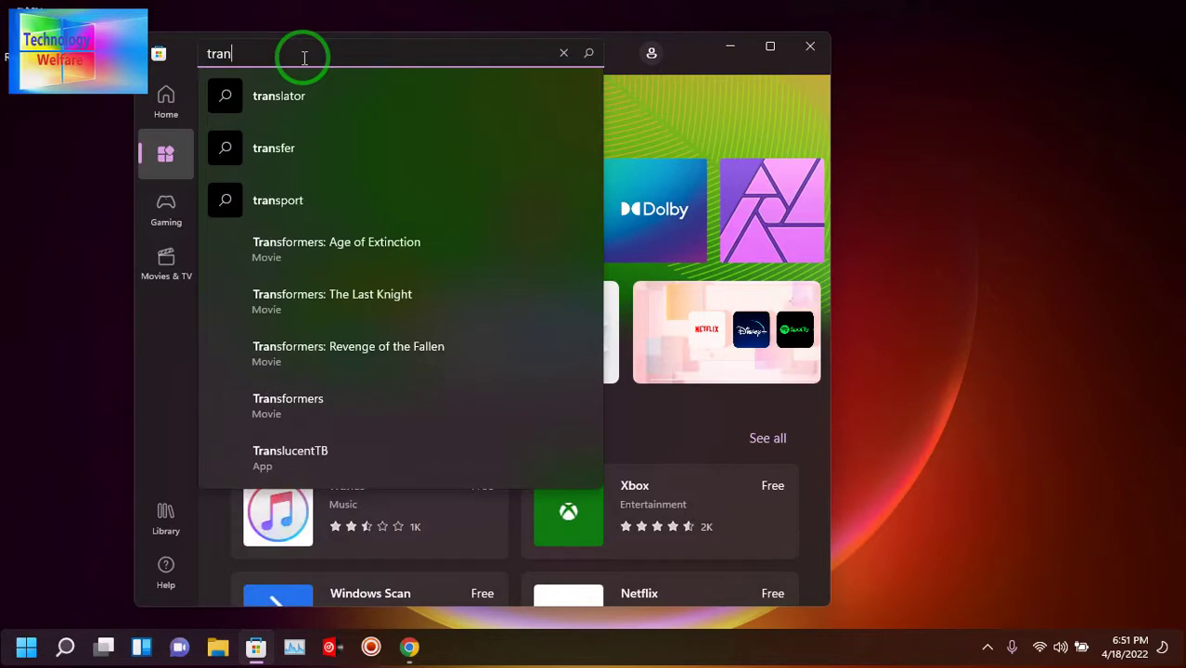
pyautogui.click(297, 456)
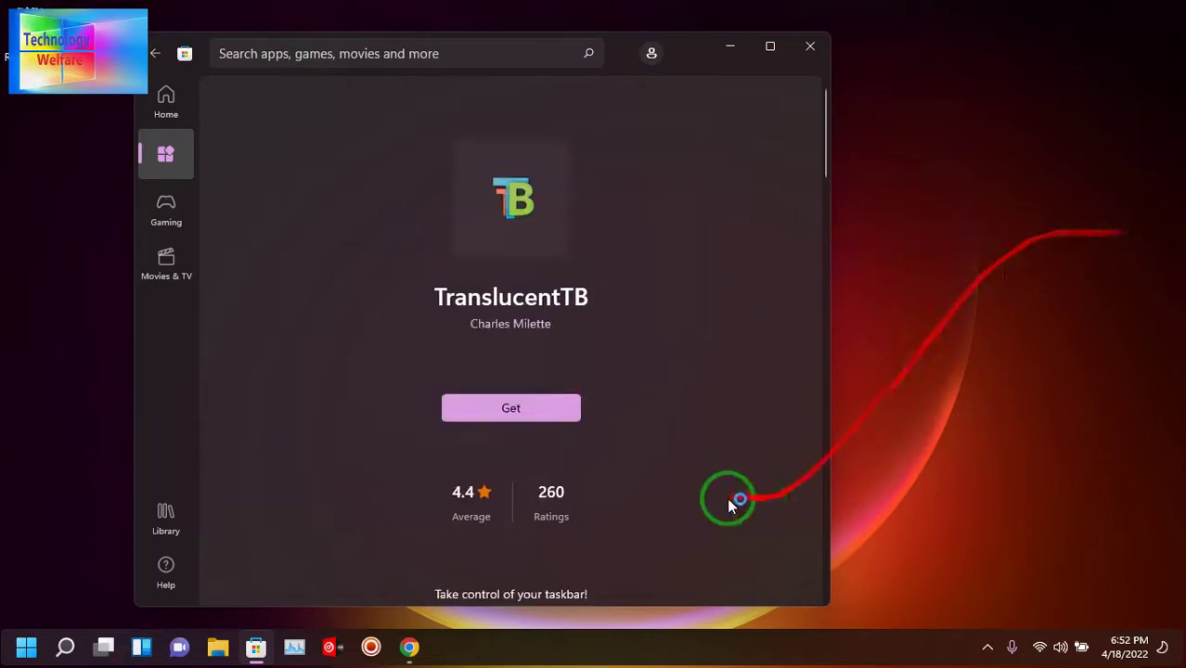
# - Install TranslucentTB with Get, maximize the Store window, and launch it once installed
pyautogui.click(495, 419)
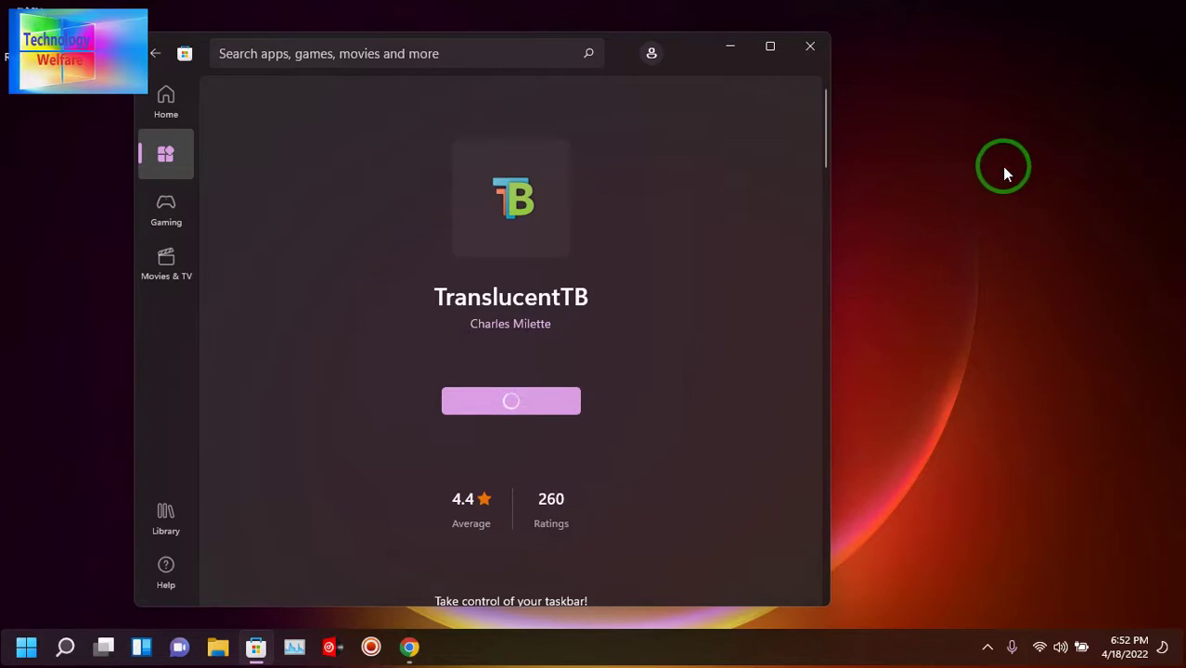
pyautogui.rightClick(994, 297)
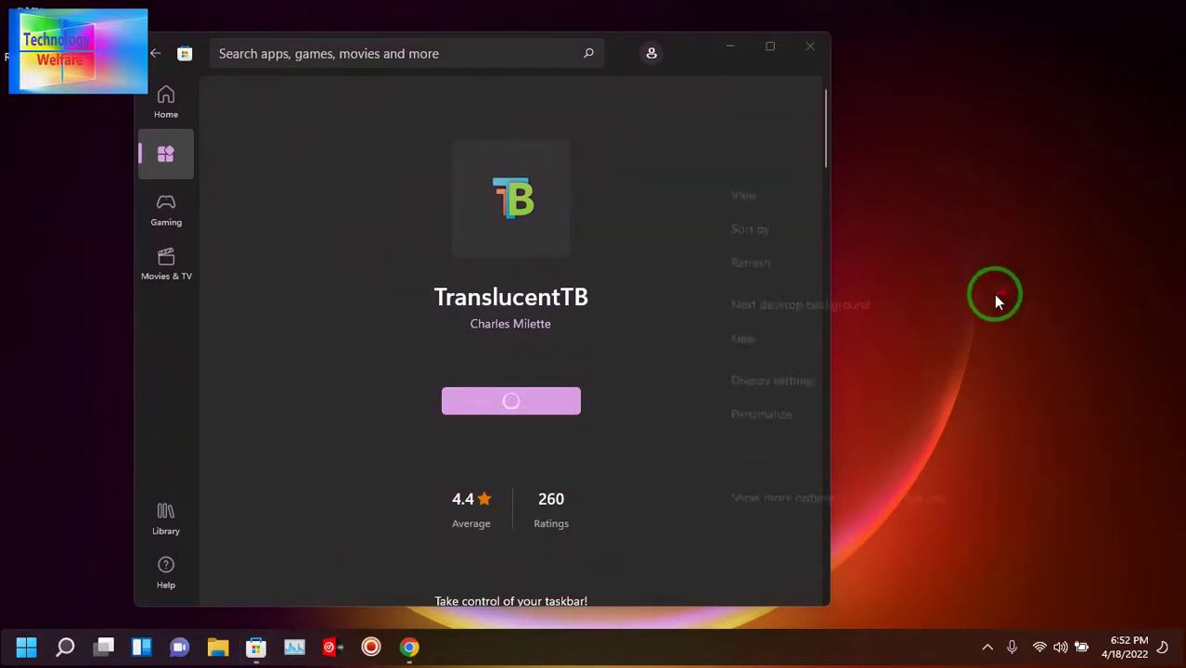
pyautogui.click(775, 248)
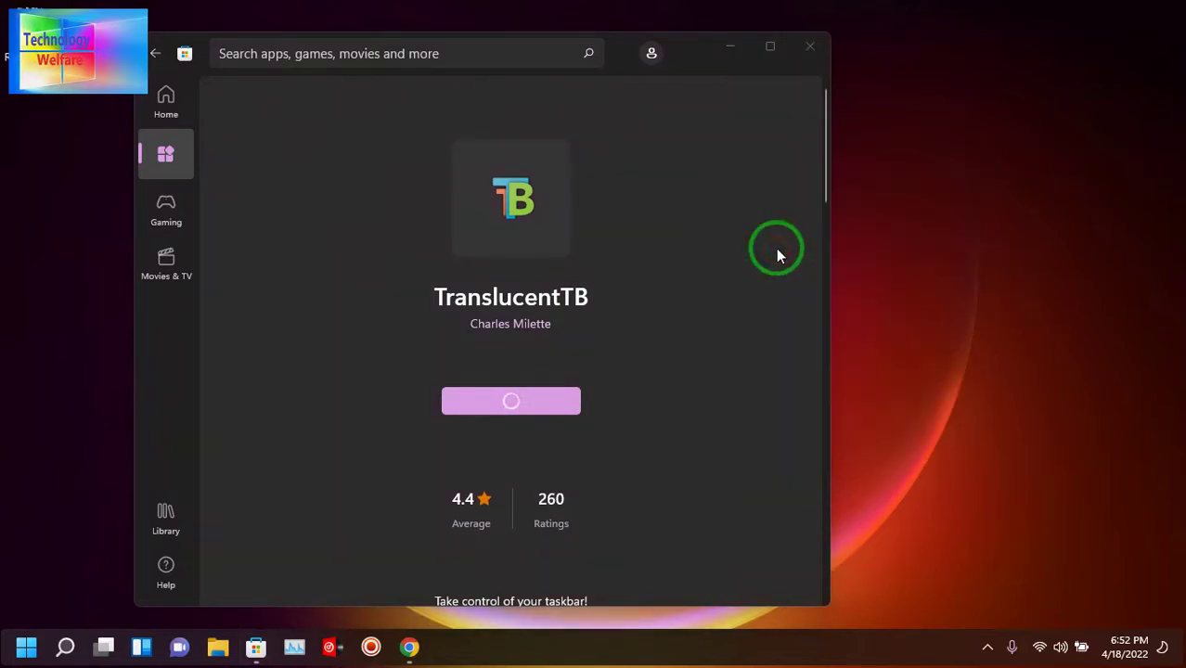
pyautogui.click(769, 48)
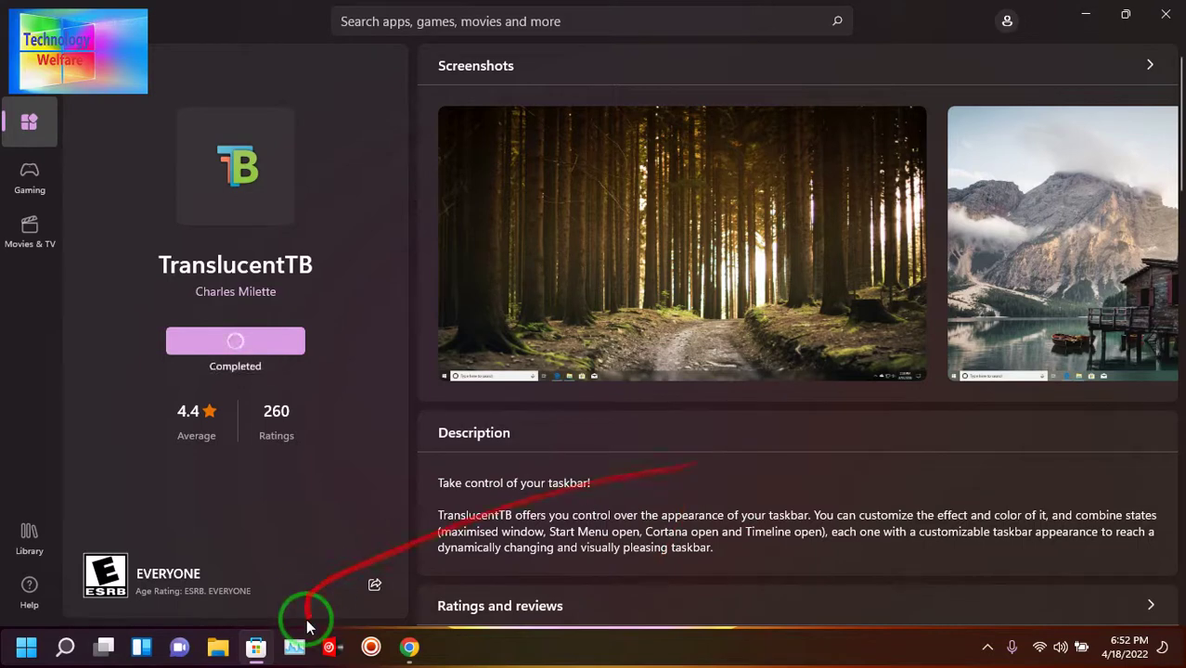
pyautogui.click(249, 346)
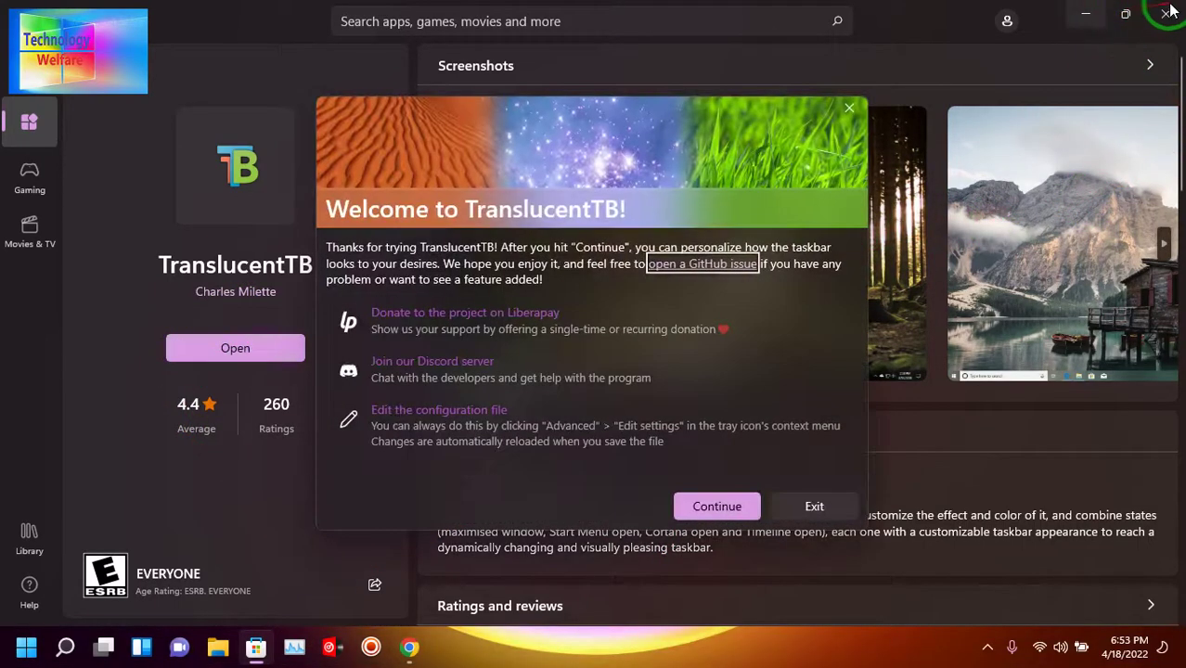
# - Continue past the TranslucentTB welcome screen and minimize the Store to show the transparent taskbar
pyautogui.click(720, 505)
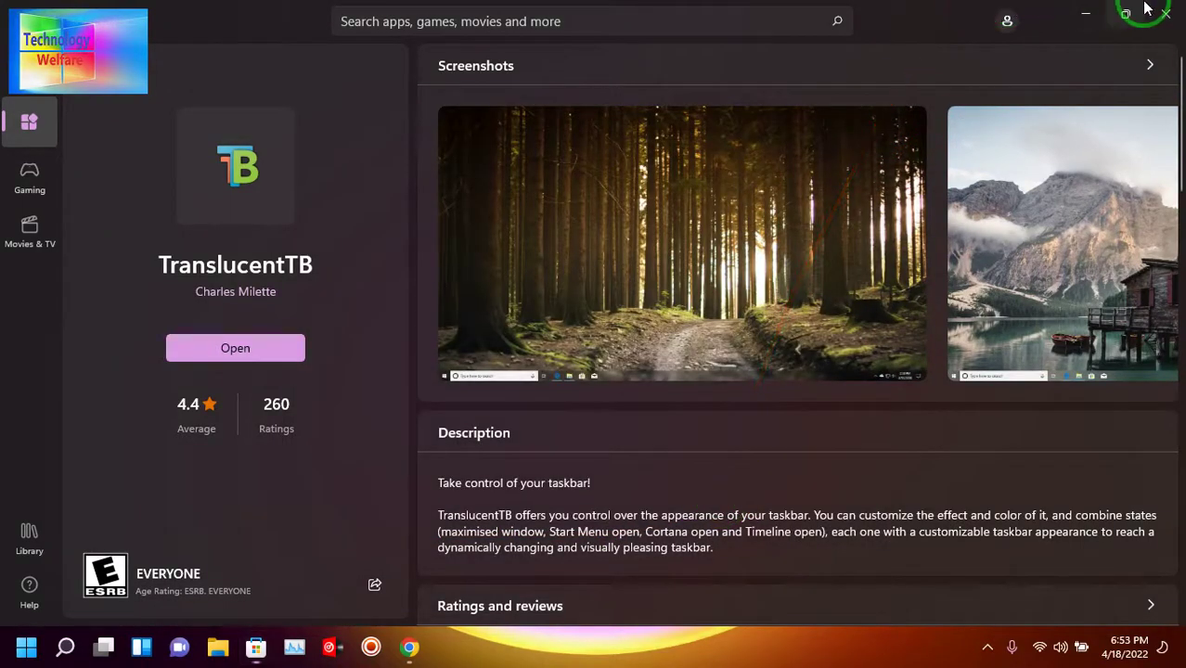
pyautogui.click(1091, 18)
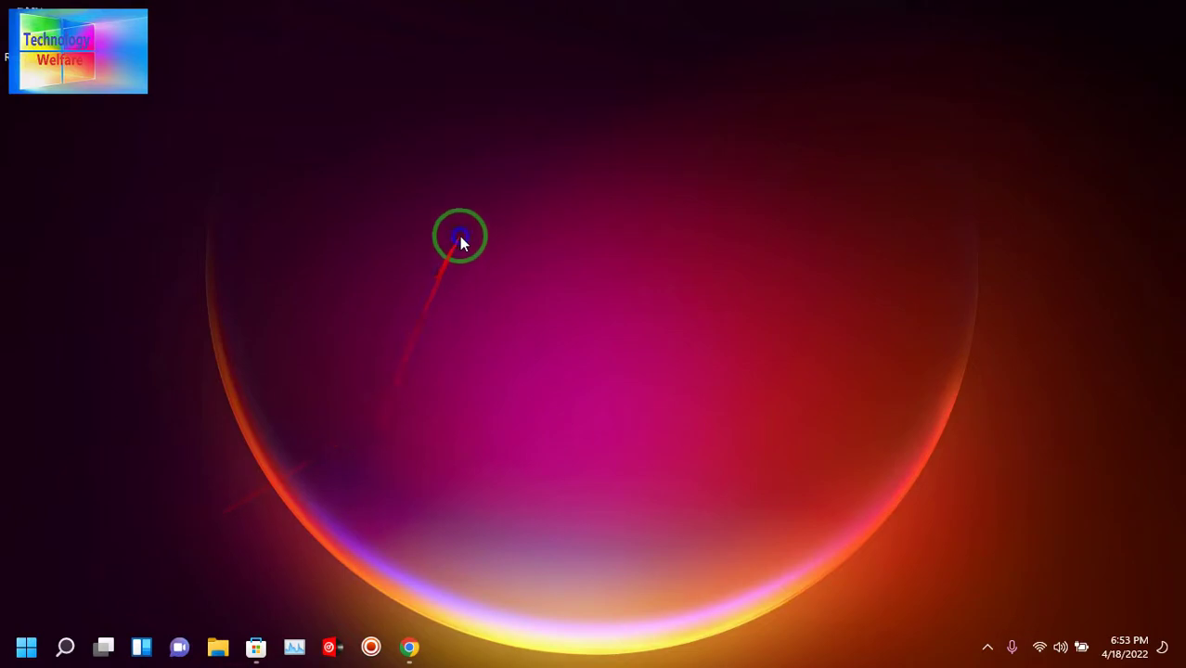
pyautogui.rightClick(520, 275)
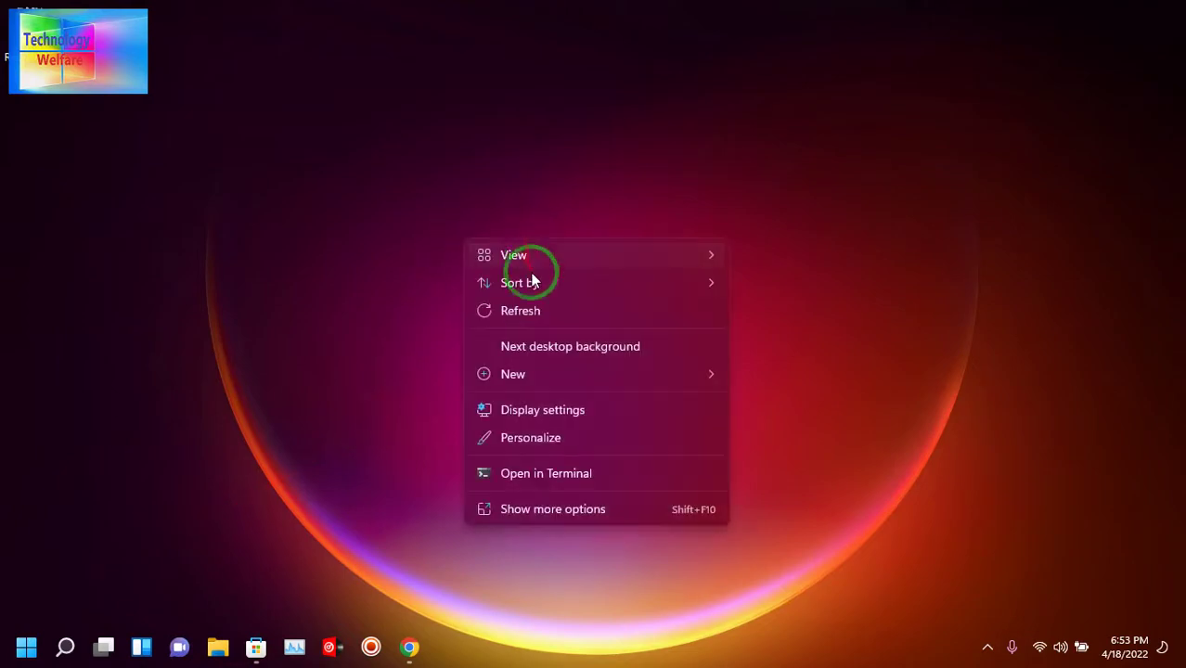
pyautogui.click(531, 310)
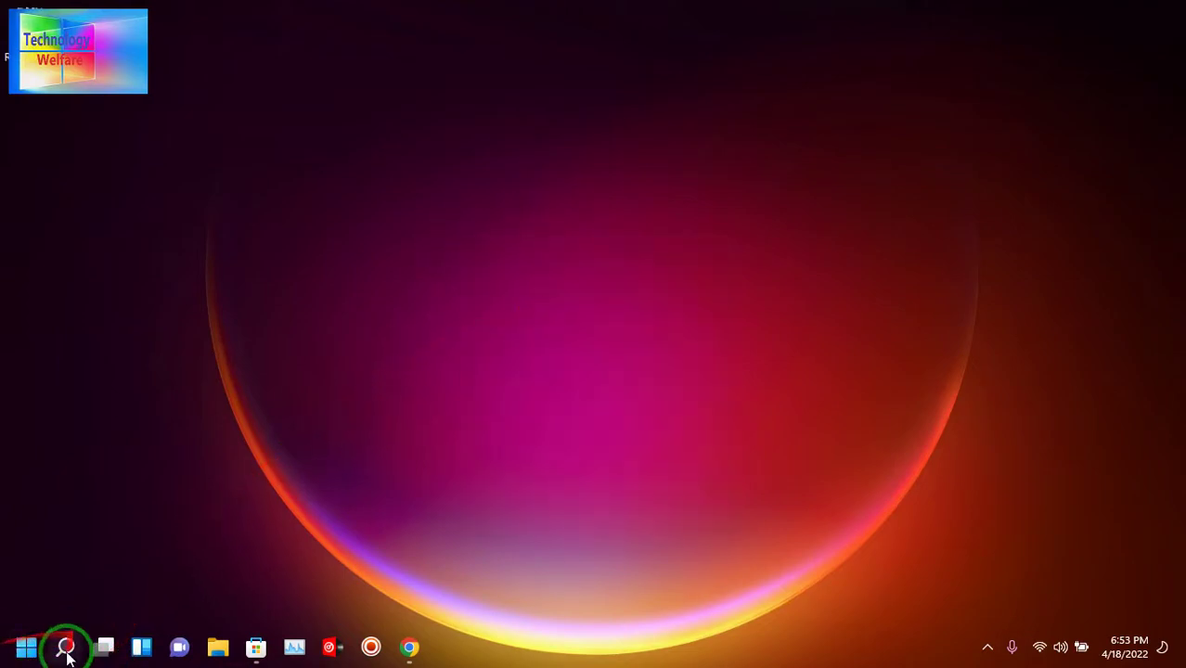
pyautogui.click(23, 647)
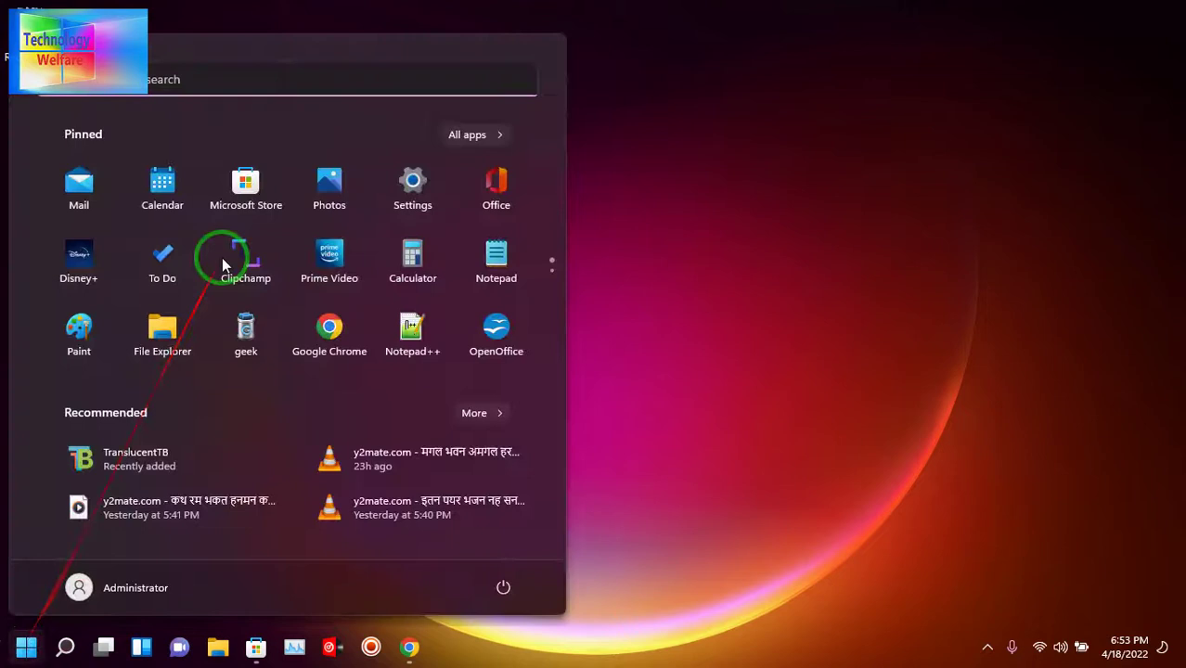
pyautogui.click(207, 76)
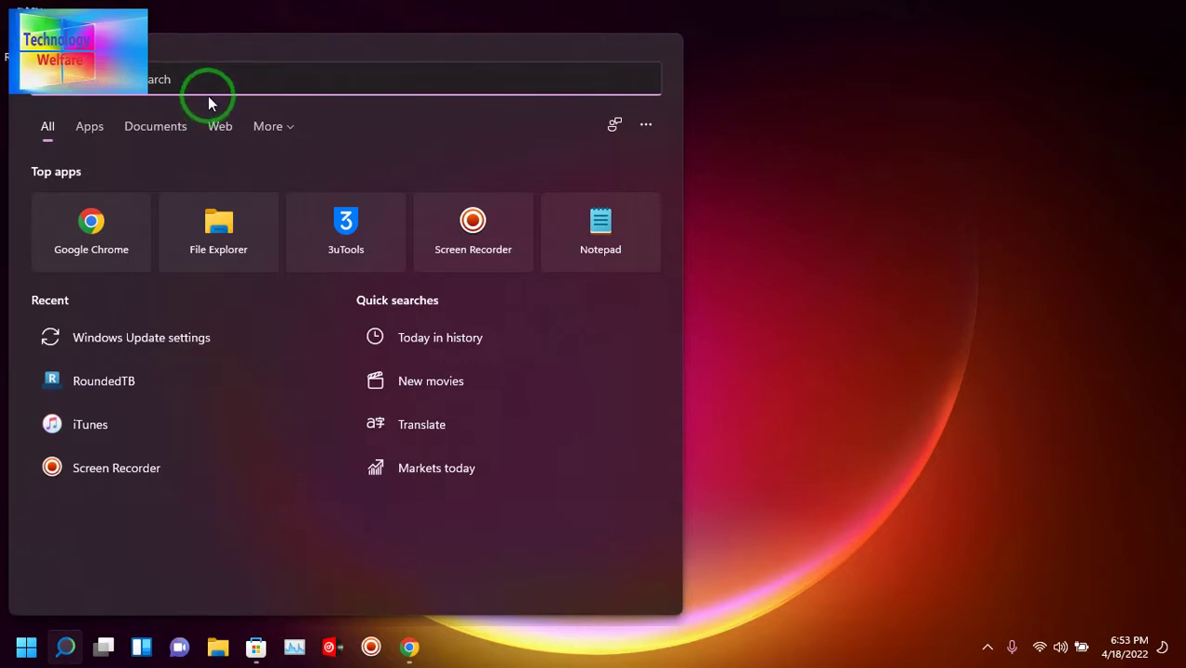
pyautogui.click(212, 80)
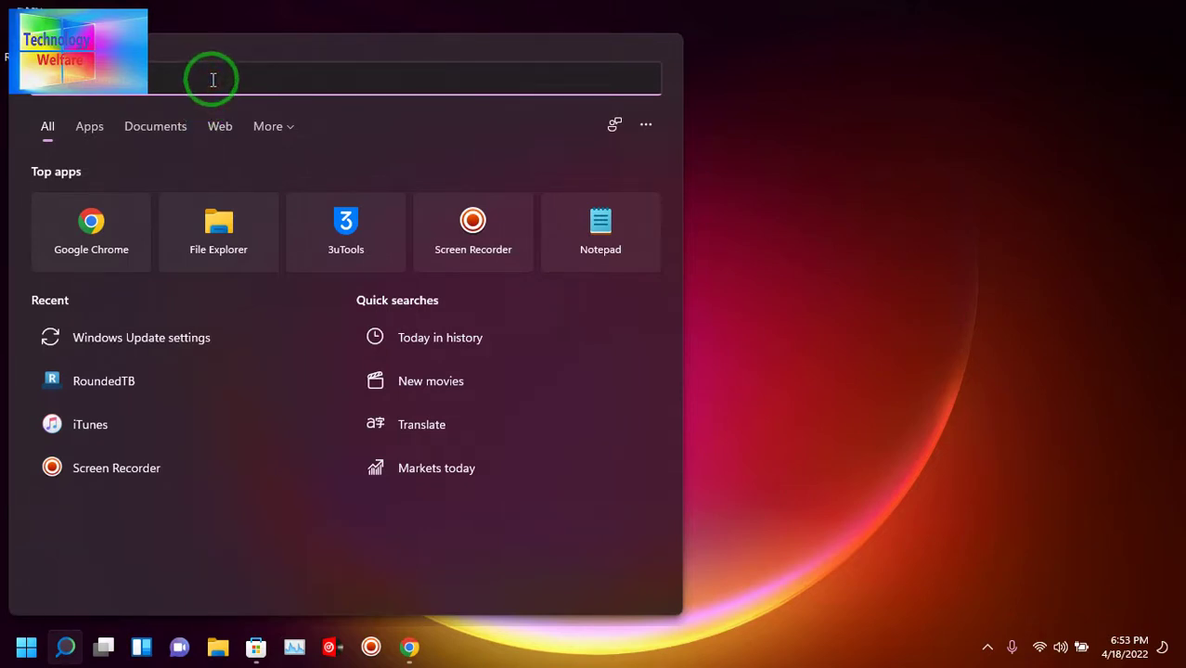
pyautogui.write('tra')
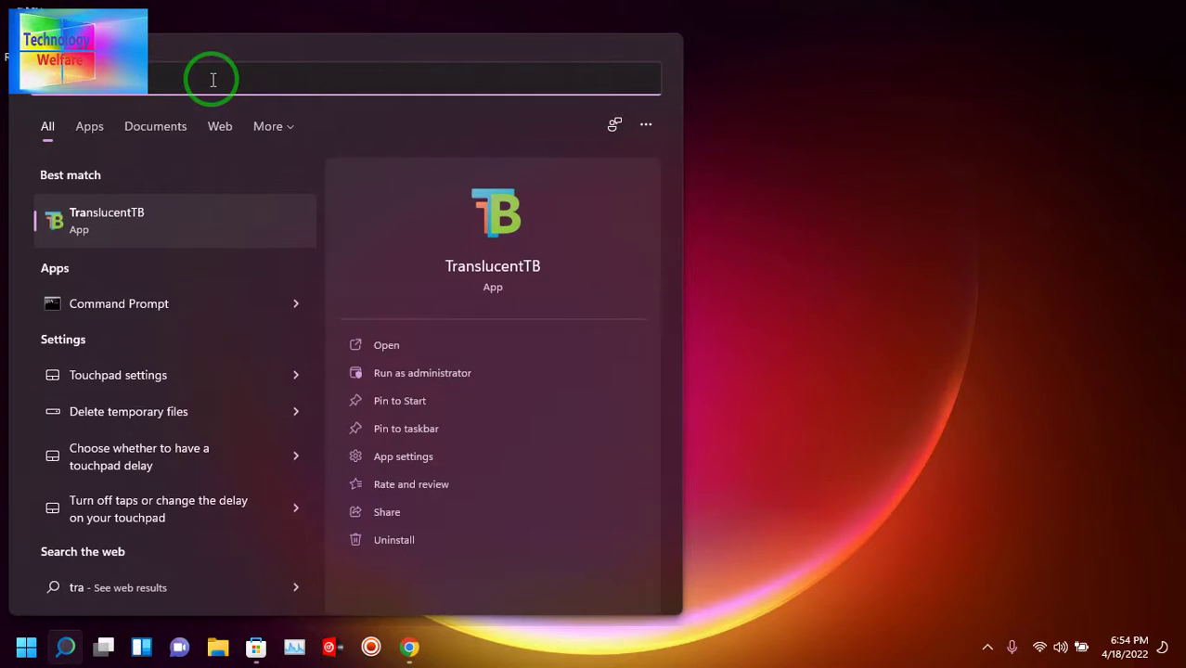
pyautogui.click(380, 348)
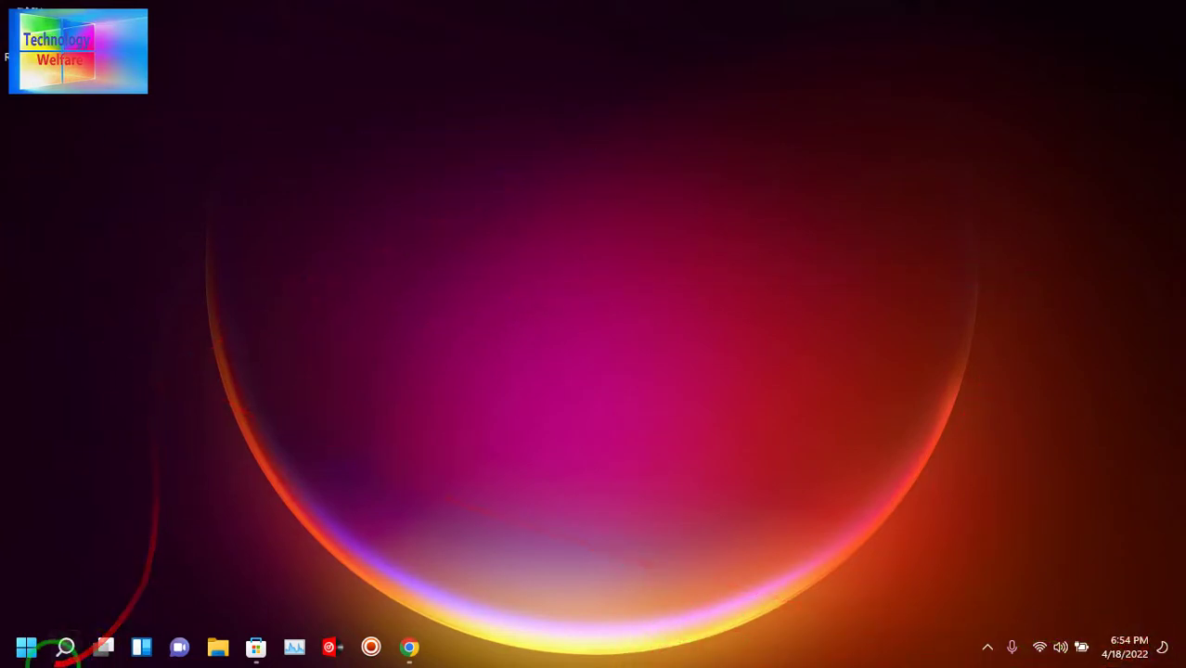
# - Check TranslucentTB's Start menu entry, then relaunch it from its Store page and minimize the Store
pyautogui.click(26, 647)
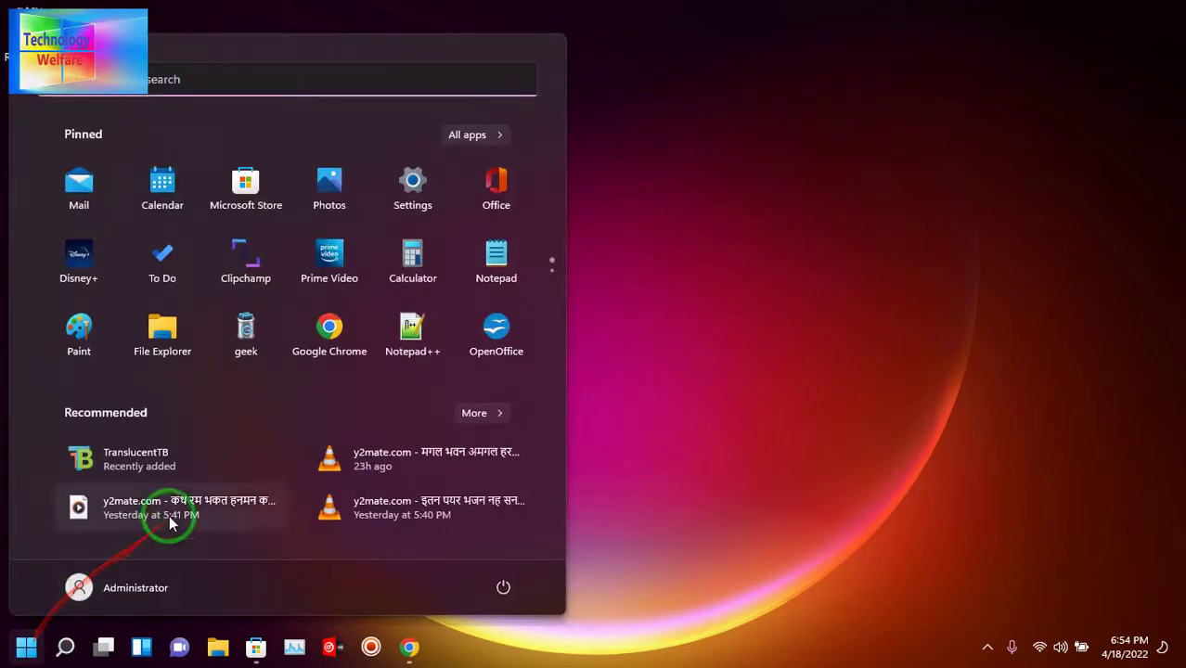
pyautogui.rightClick(158, 455)
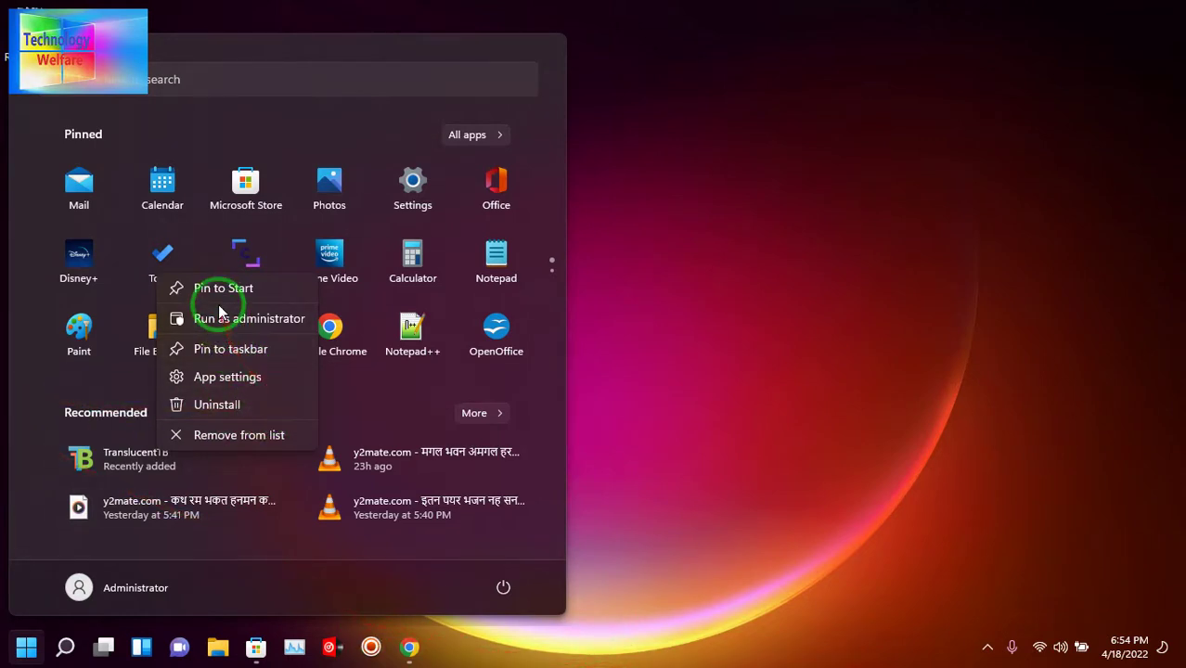
pyautogui.click(847, 275)
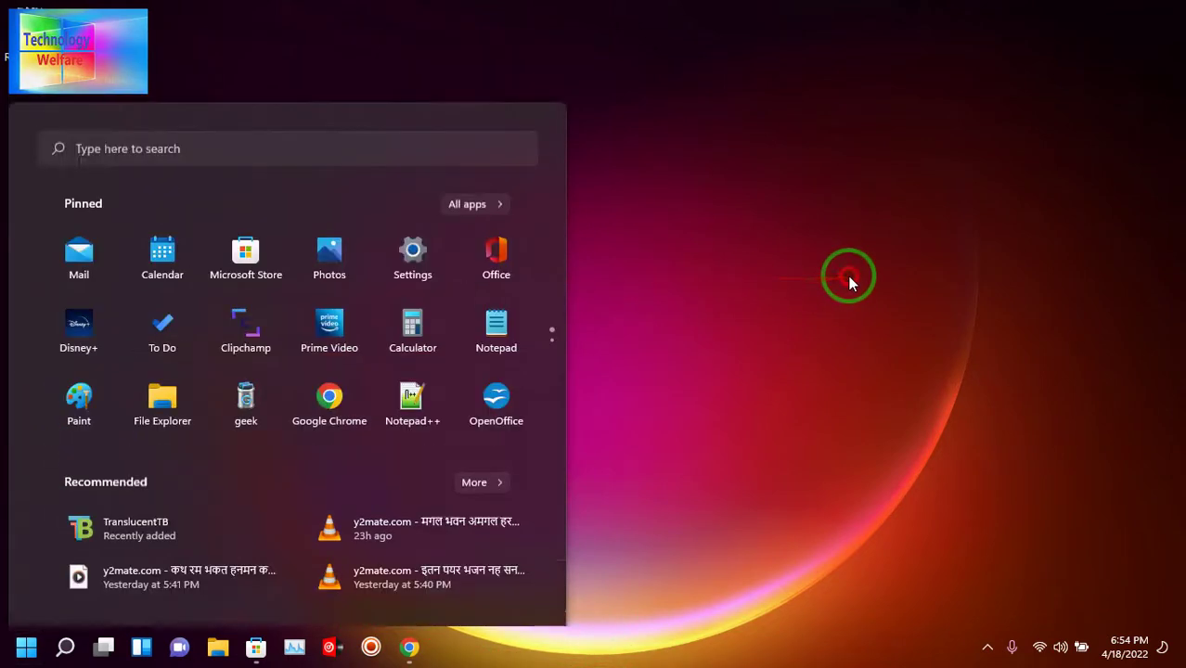
pyautogui.click(253, 647)
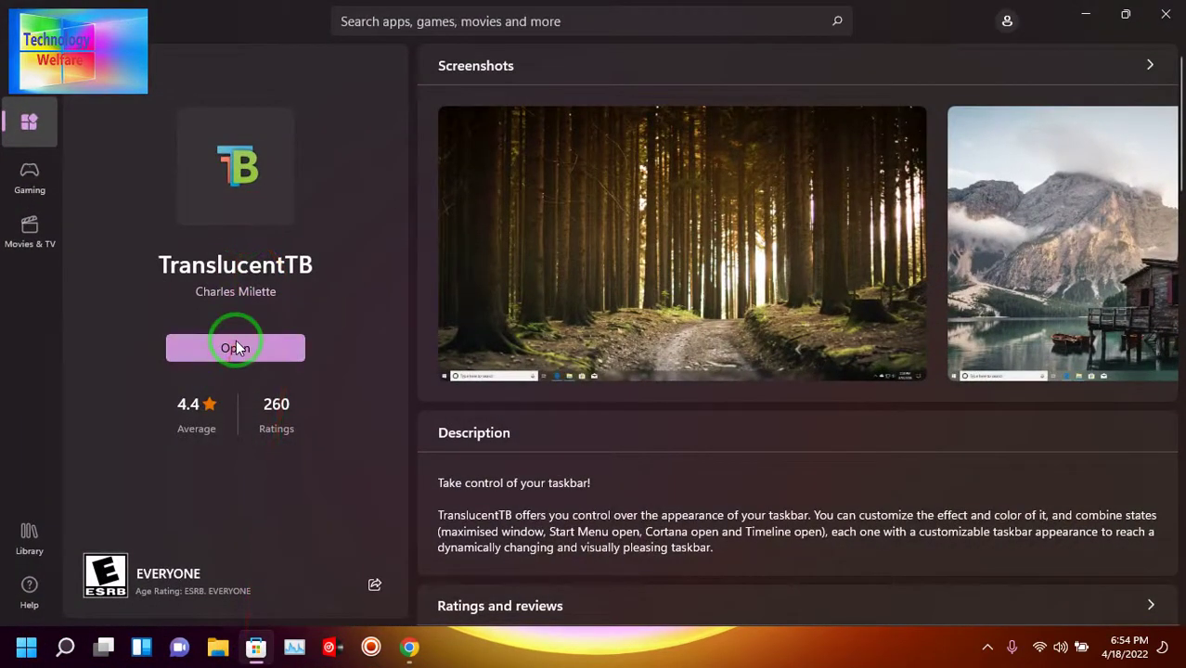
pyautogui.click(236, 346)
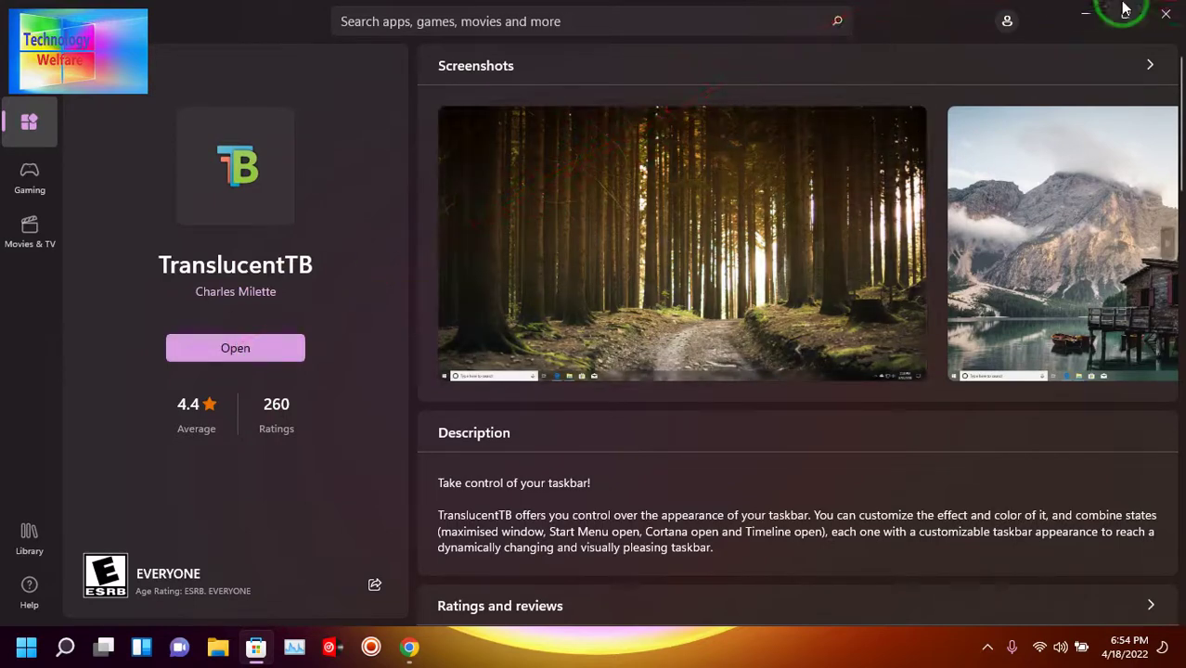
pyautogui.click(1084, 15)
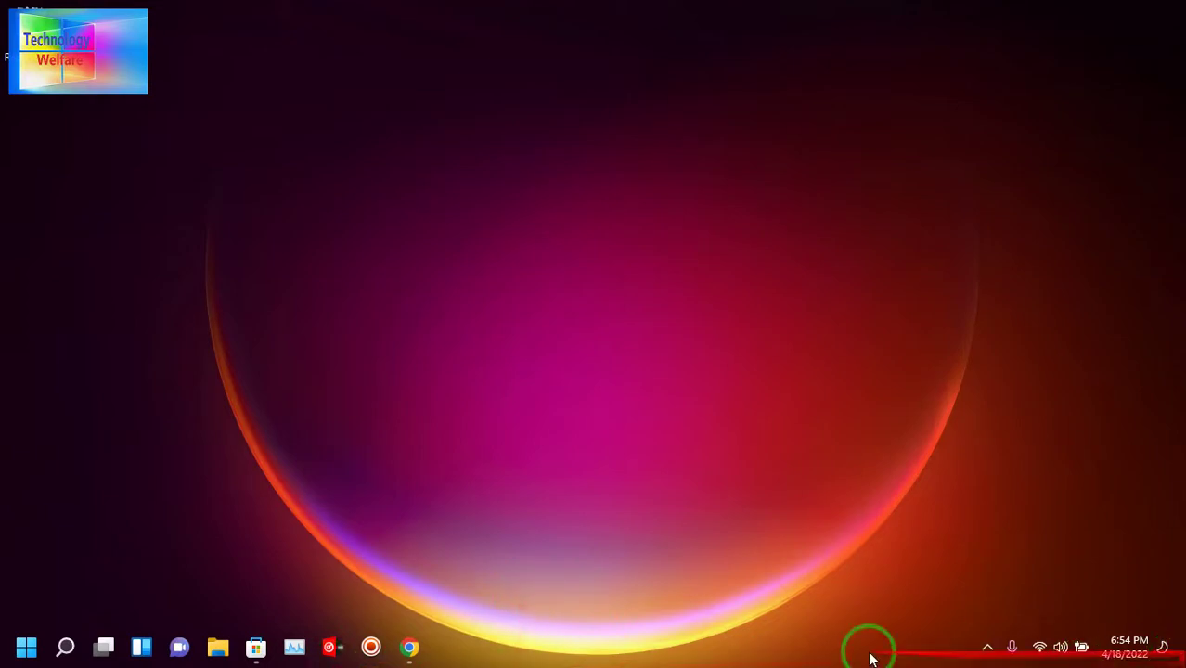
# - Search Start for 'tra' and open TranslucentTB's App settings
pyautogui.click(24, 650)
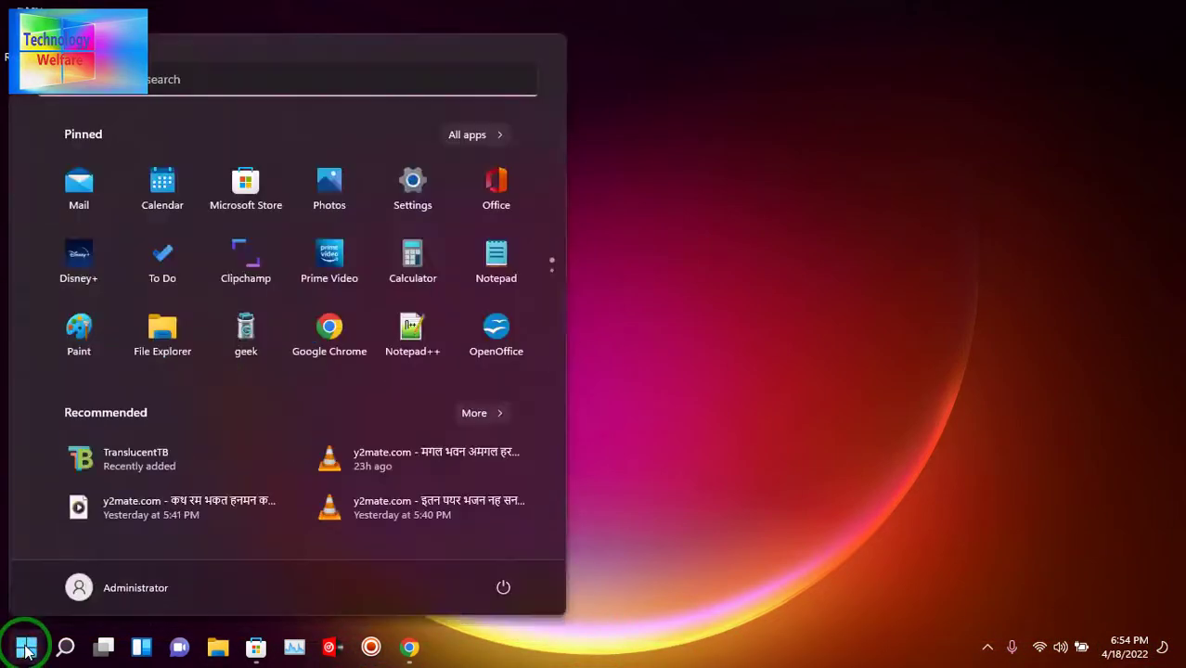
pyautogui.click(256, 76)
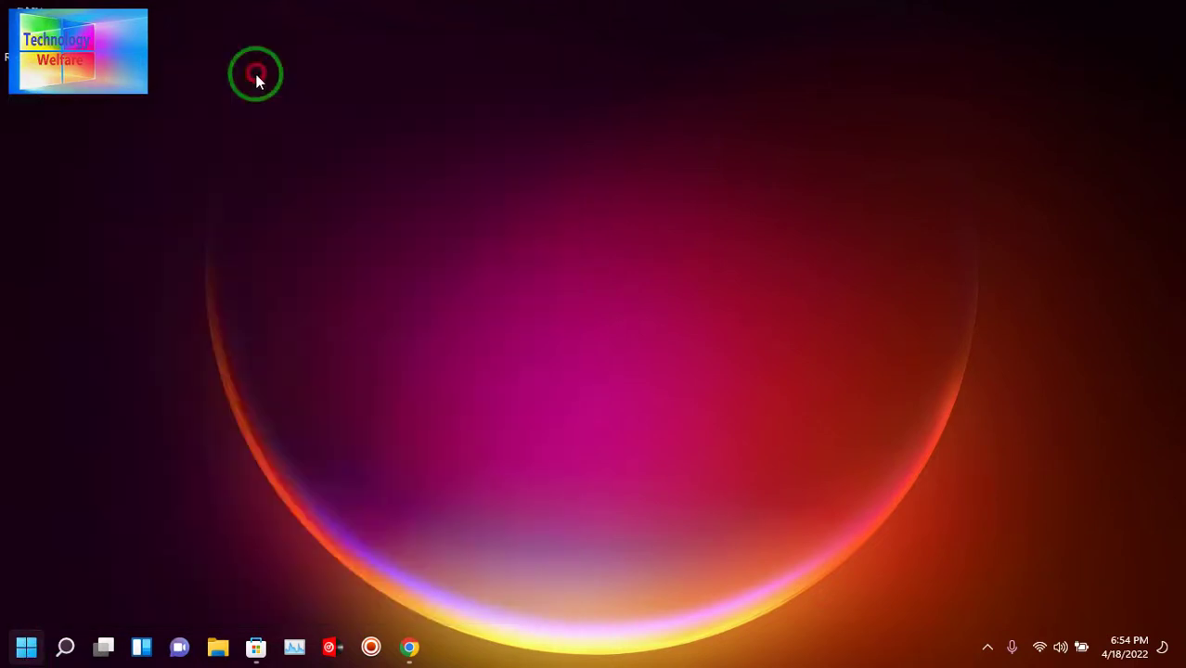
pyautogui.write('tra')
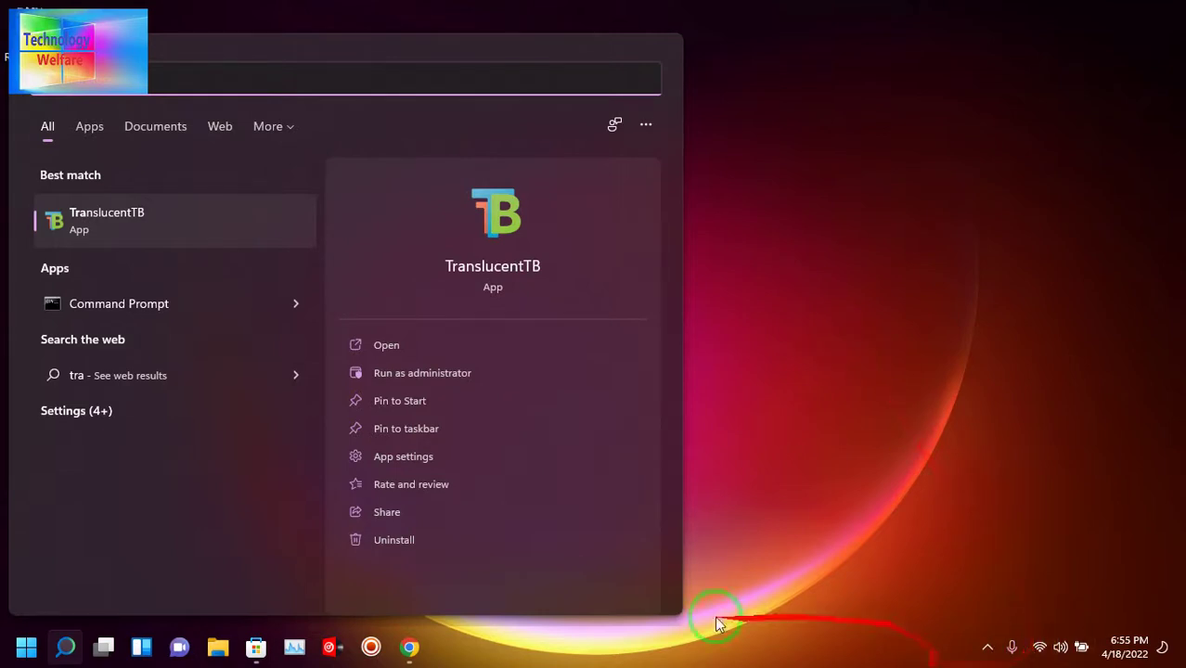
pyautogui.click(414, 465)
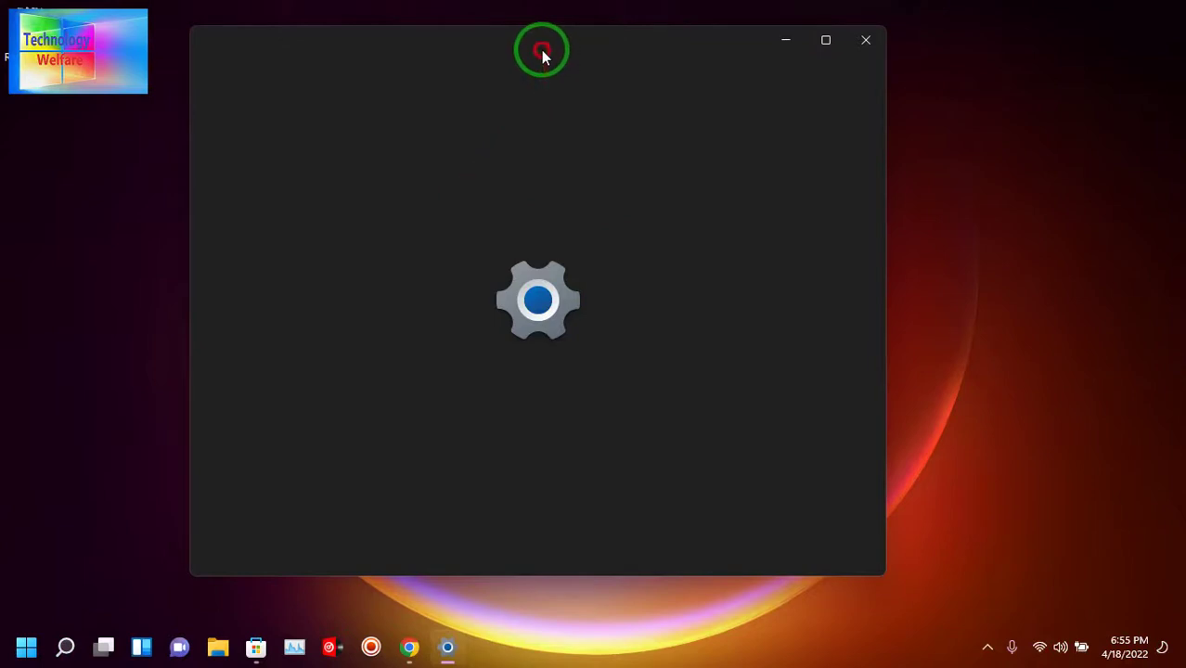
# - Scroll to Runs at log-in and toggle TranslucentTB's startup setting off, then back on
pyautogui.moveTo(540, 47); pyautogui.dragTo(454, 59)
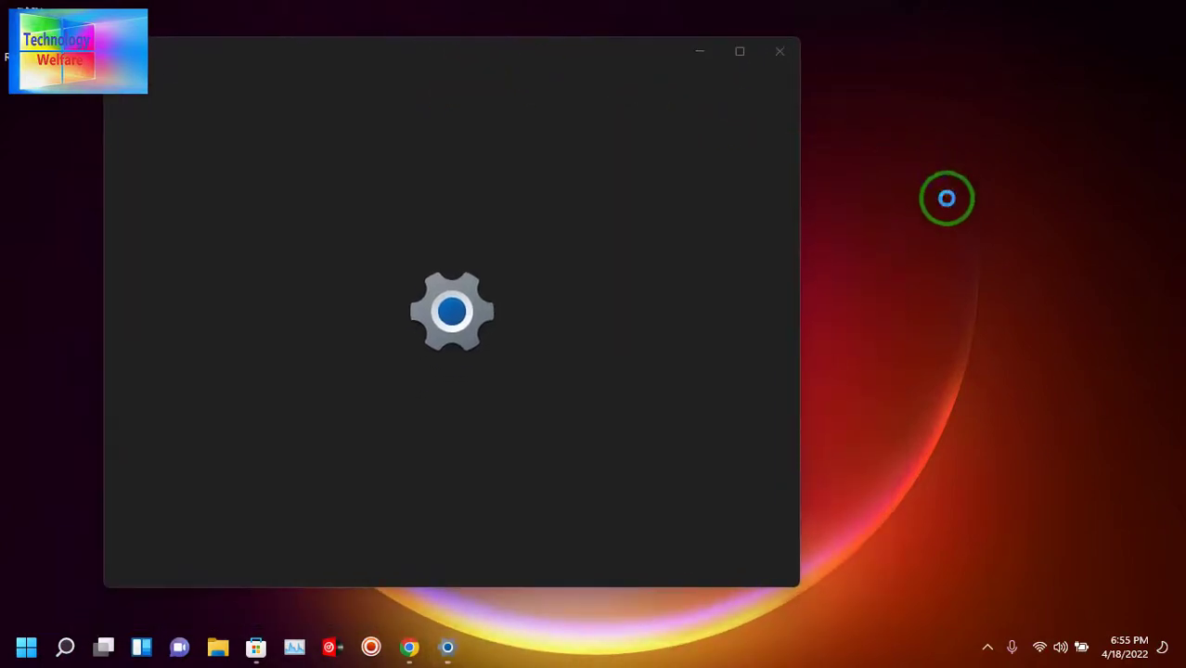
pyautogui.rightClick(923, 309)
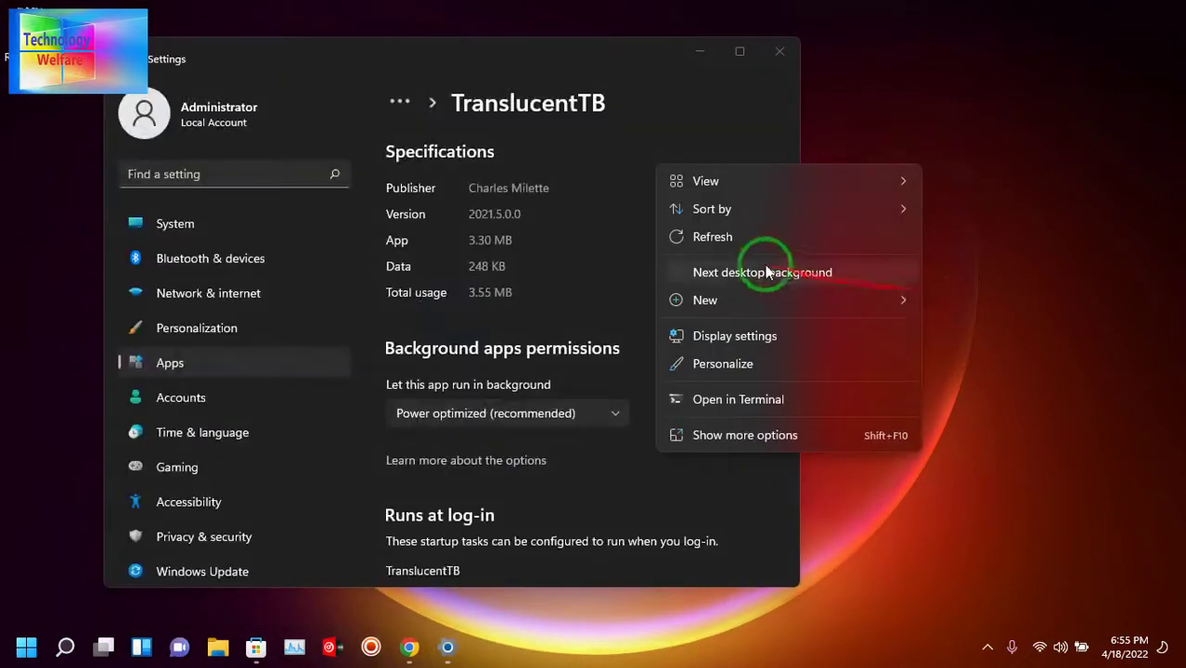
pyautogui.click(733, 236)
pyautogui.scroll(-2, 556, 352)
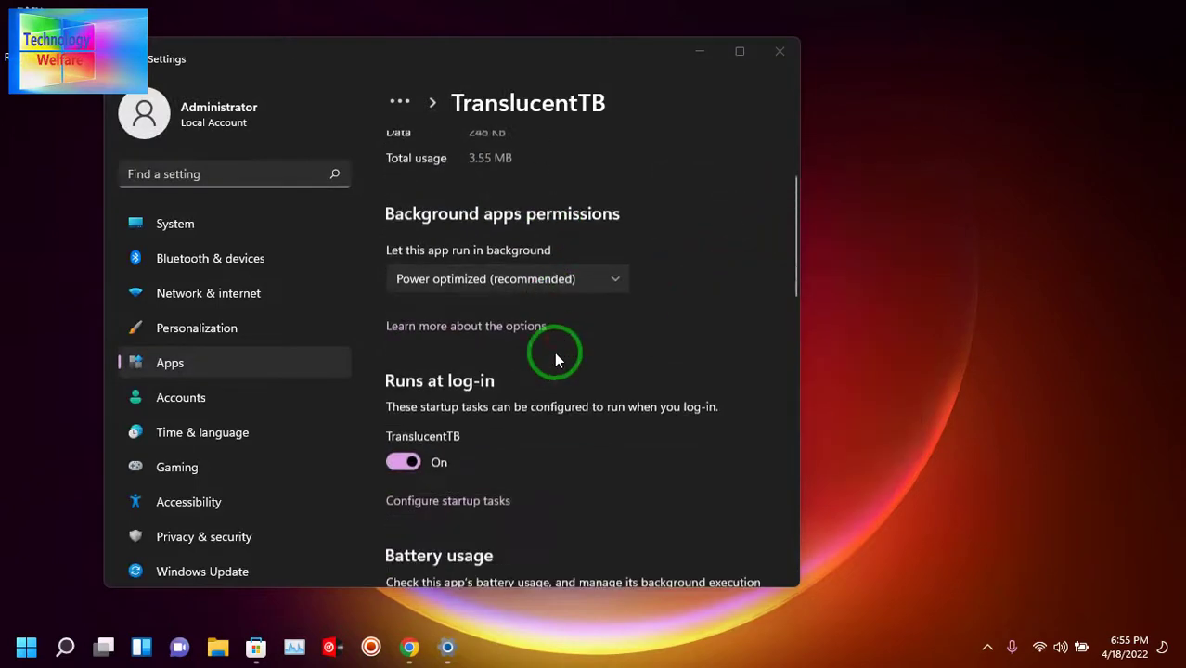
pyautogui.scroll(-2, 554, 352)
pyautogui.scroll(-3, 553, 355)
pyautogui.scroll(2, 553, 362)
pyautogui.scroll(2, 553, 361)
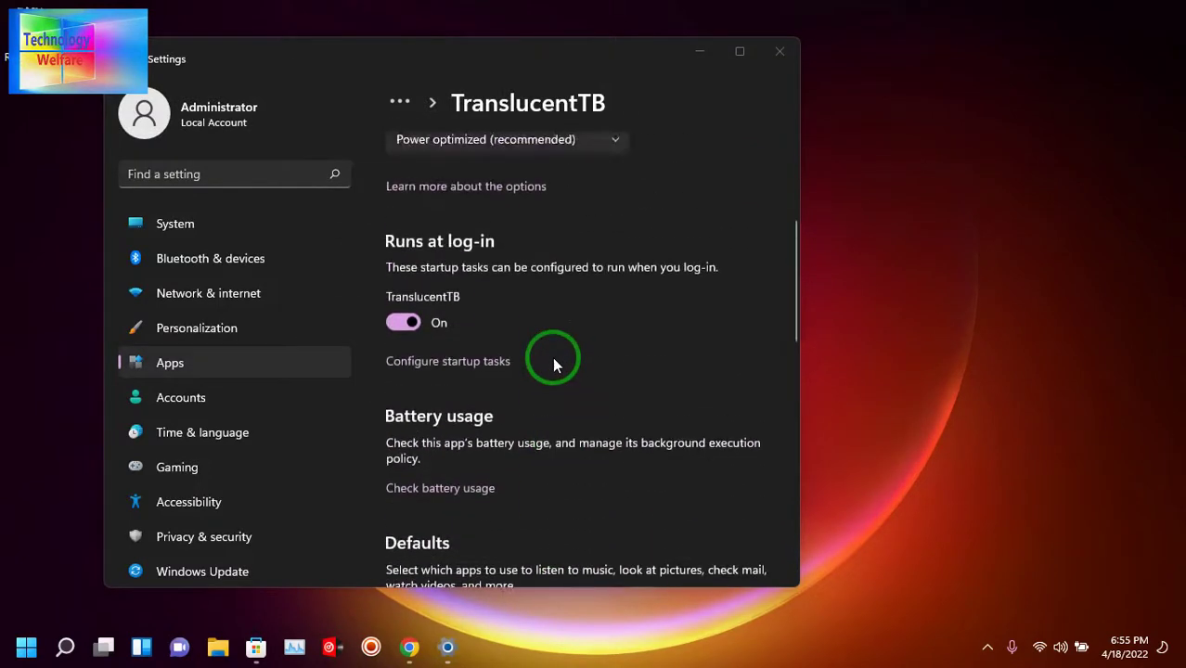
pyautogui.click(403, 325)
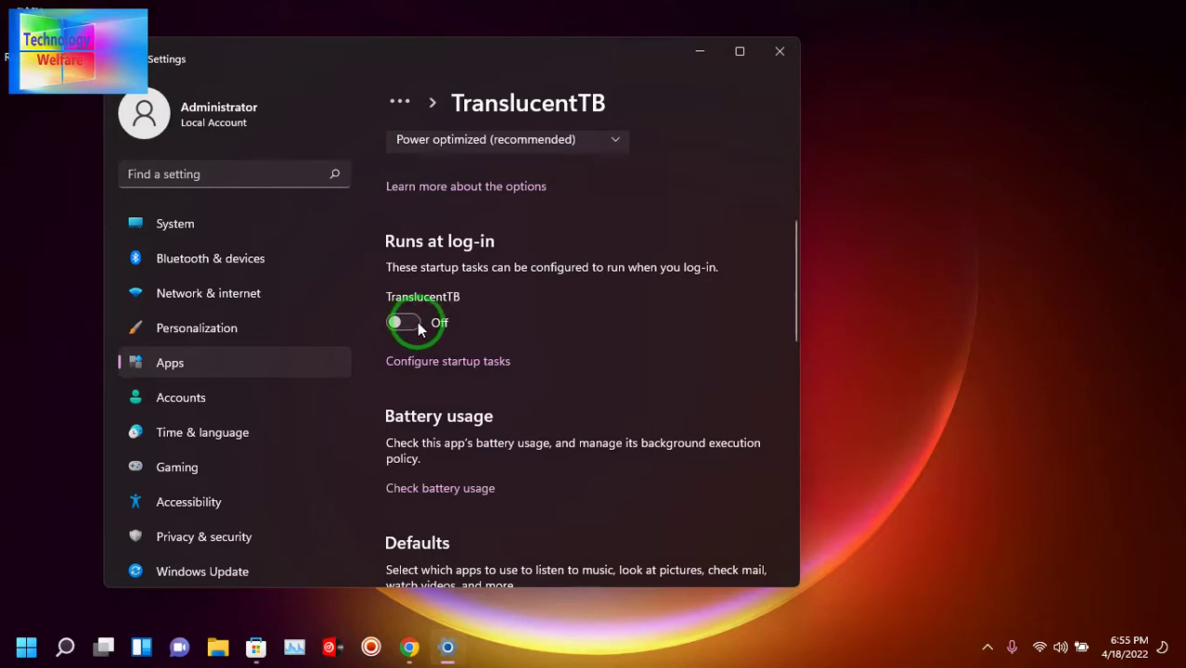
pyautogui.click(416, 322)
# - Close the TranslucentTB Settings window, leaving only the desktop and transparent taskbar
pyautogui.click(780, 52)
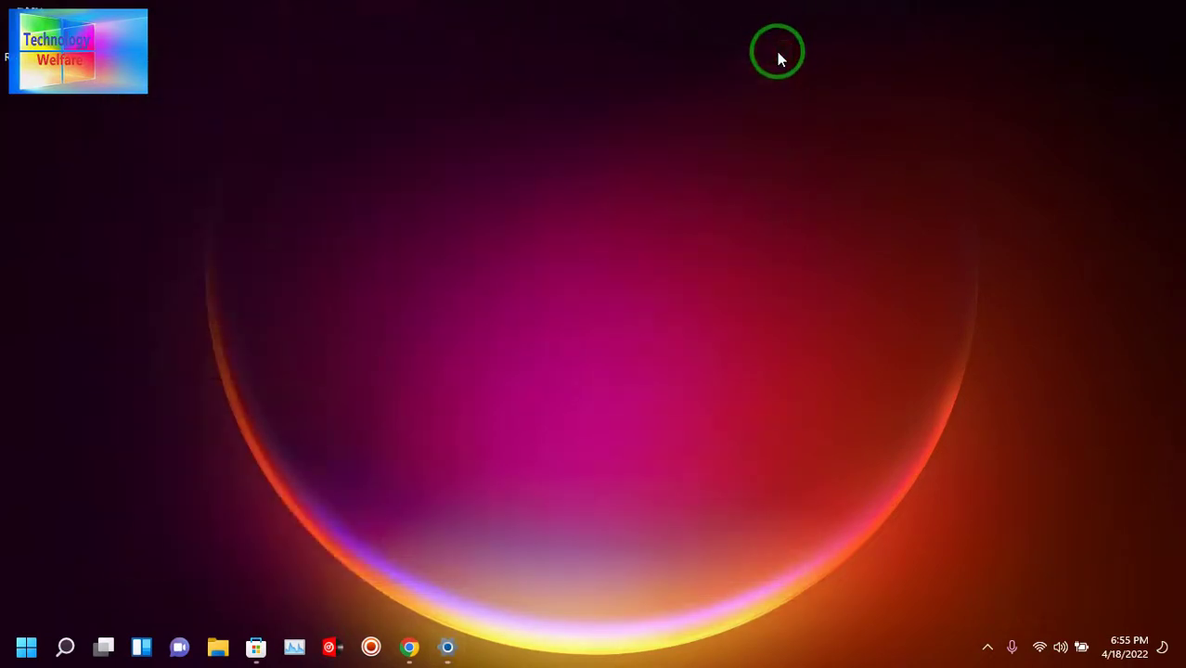